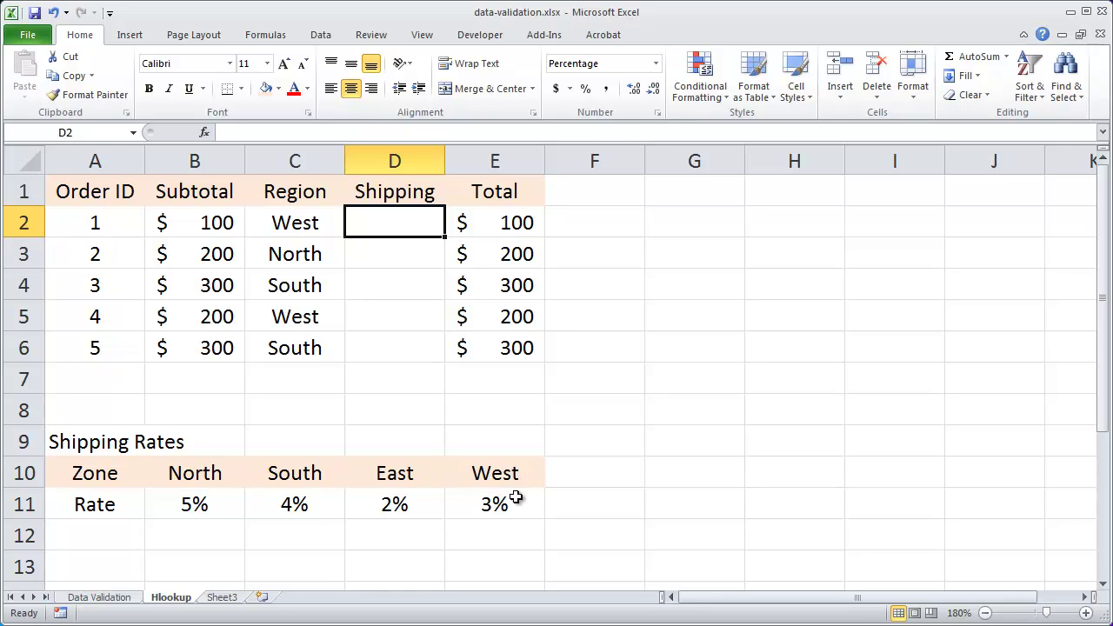
Examine the Shipping Rates table in B10:E11 against the first order's Region cell and empty Shipping cell
{"action": "left_click_drag", "start_coordinate": [210, 469], "coordinate": [510, 466]}
{"action": "left_click_drag", "start_coordinate": [210, 506], "coordinate": [516, 503]}
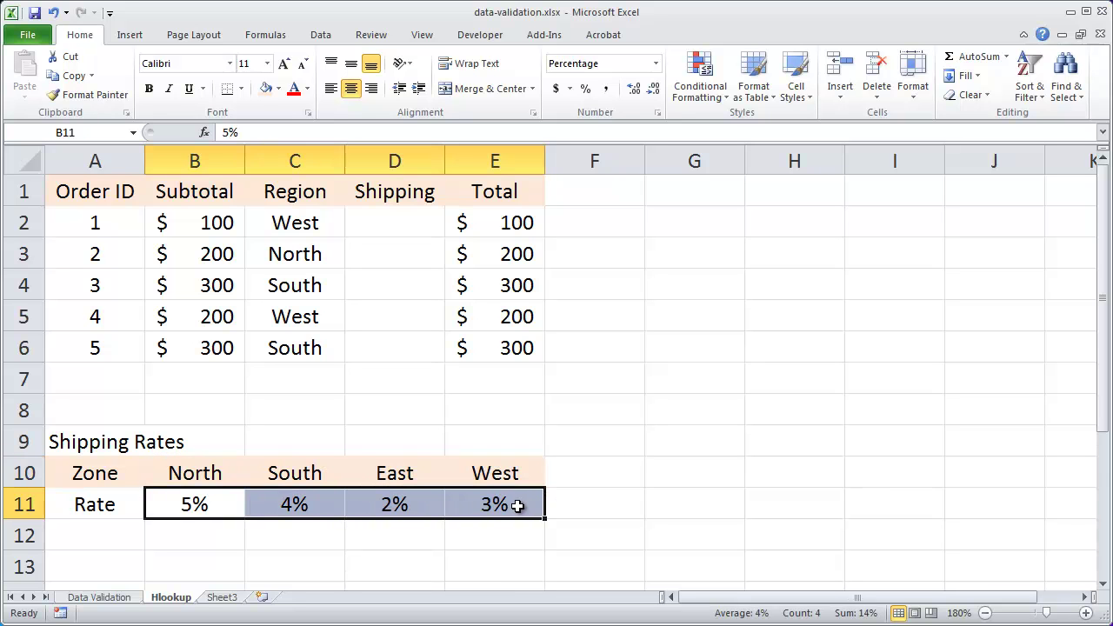
{"action": "left_click", "coordinate": [185, 473]}
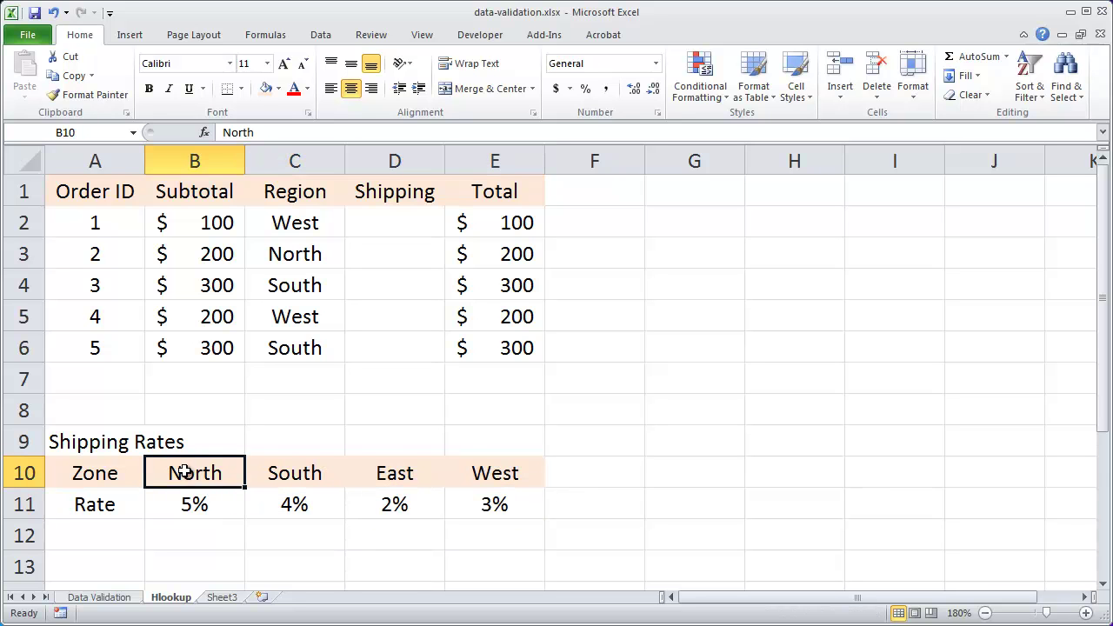
{"action": "left_click", "coordinate": [405, 225]}
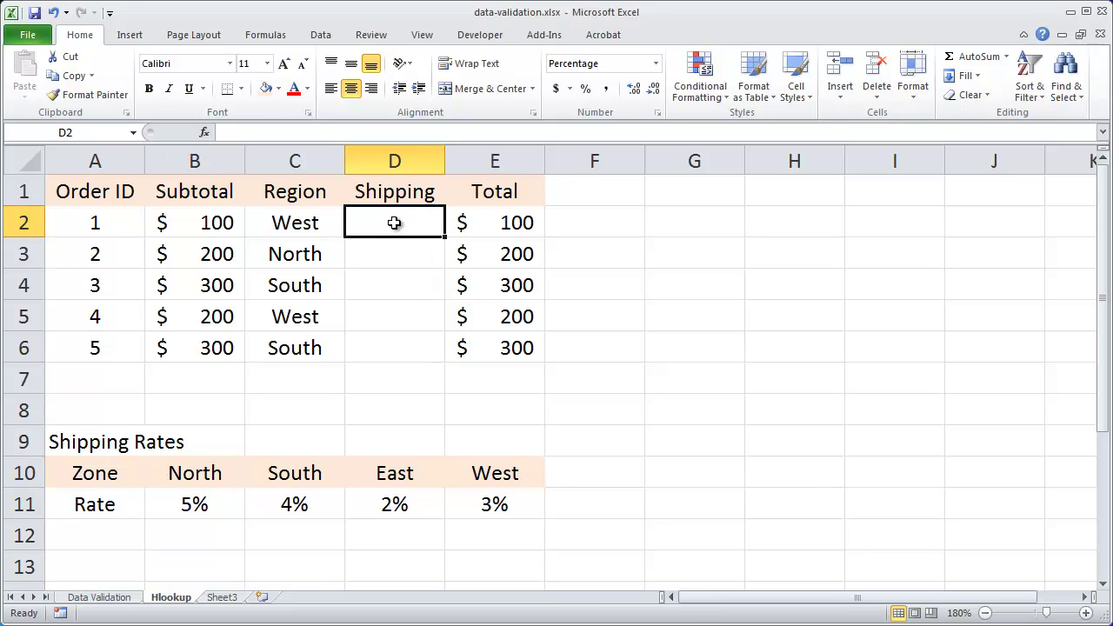
{"action": "left_click", "coordinate": [291, 225]}
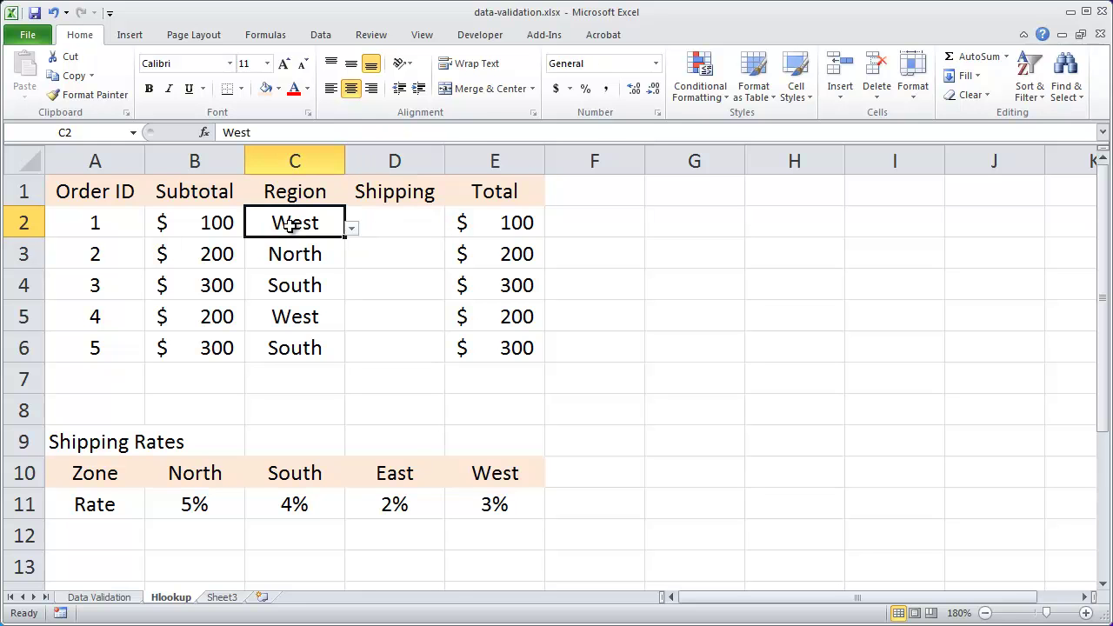
{"action": "left_click", "coordinate": [425, 223]}
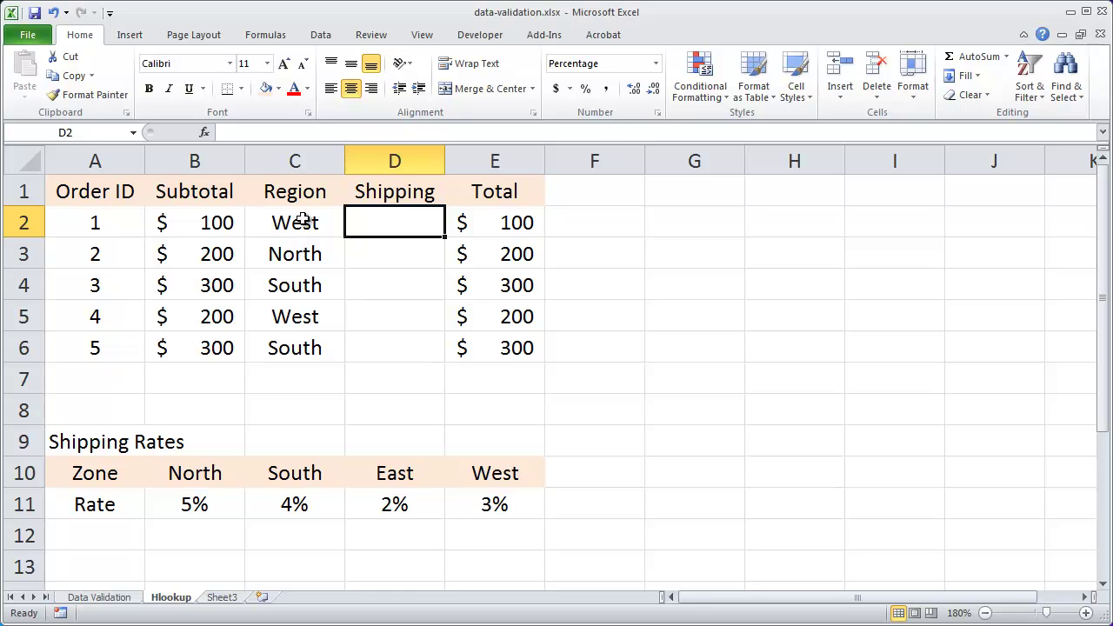
{"action": "left_click", "coordinate": [304, 222]}
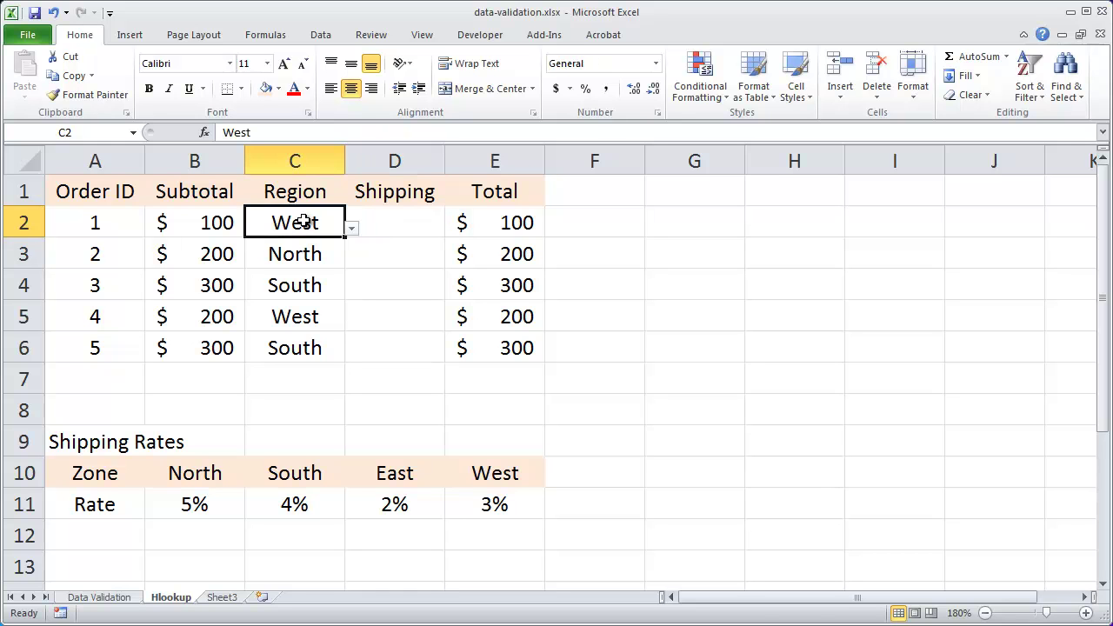
{"action": "left_click_drag", "start_coordinate": [191, 474], "coordinate": [487, 508]}
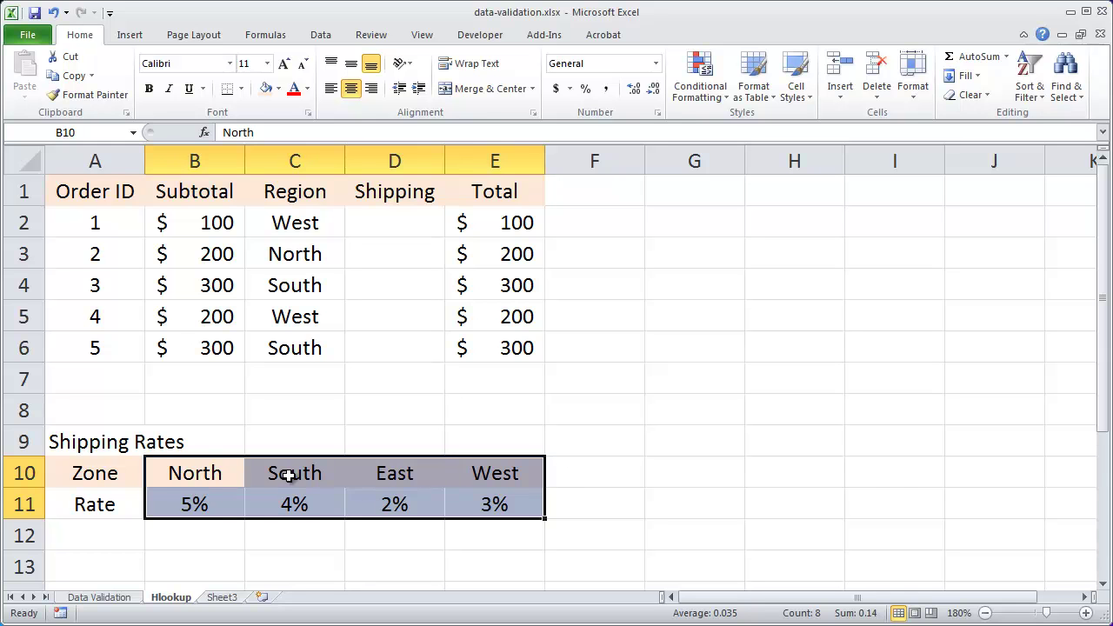
{"action": "left_click", "coordinate": [214, 504]}
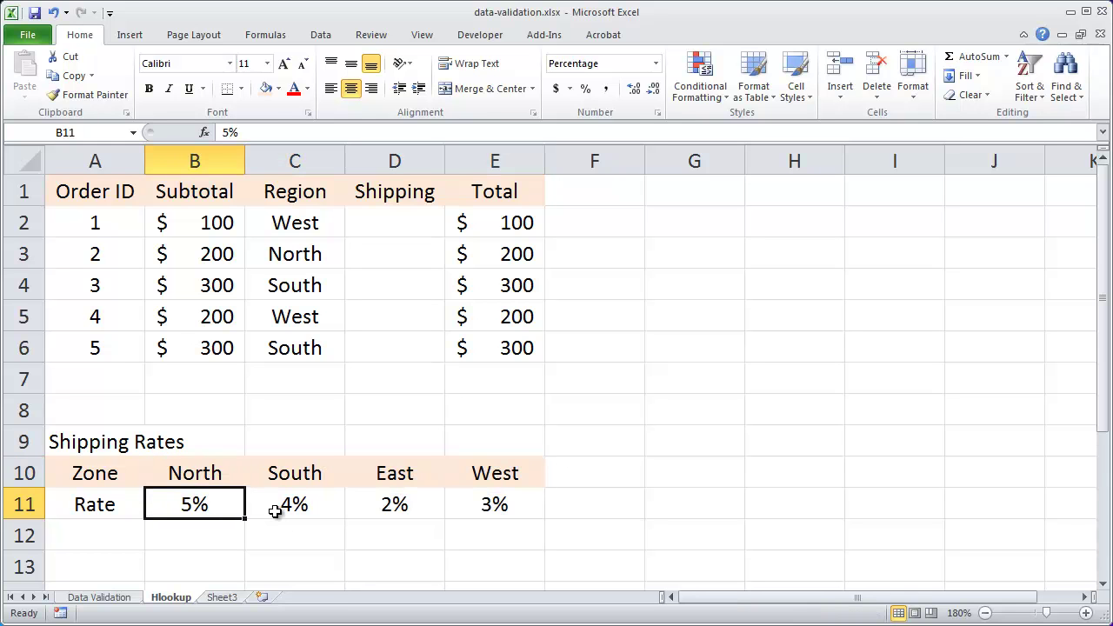
{"action": "left_click", "coordinate": [181, 467]}
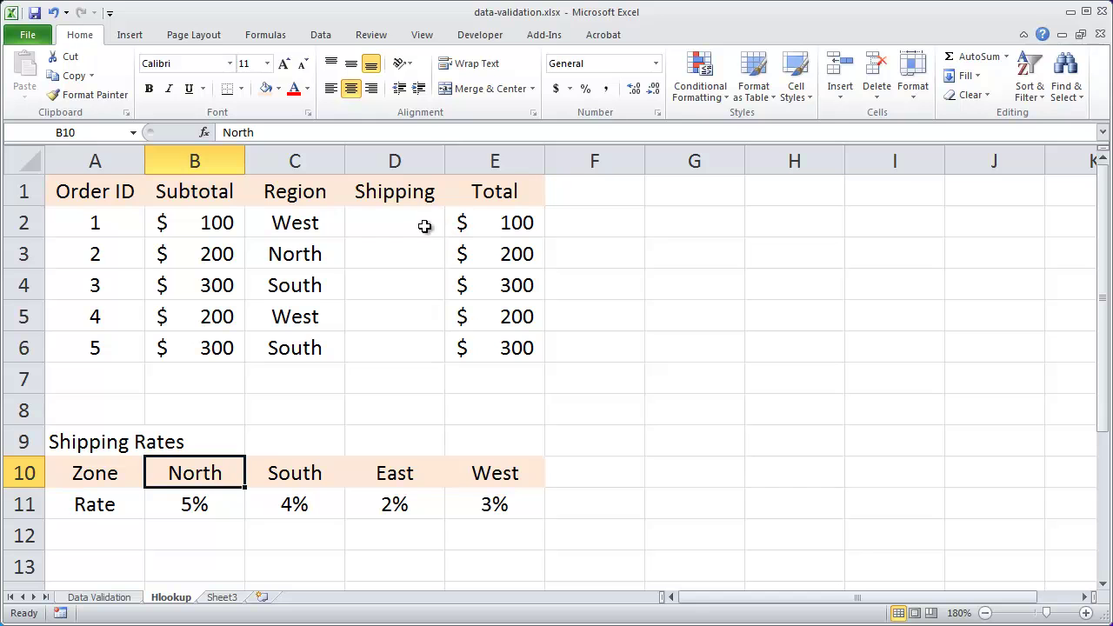
Write the formula =hlookup(C2,B10:E11,2) in the first order's Shipping cell, D2
{"action": "left_click", "coordinate": [407, 224]}
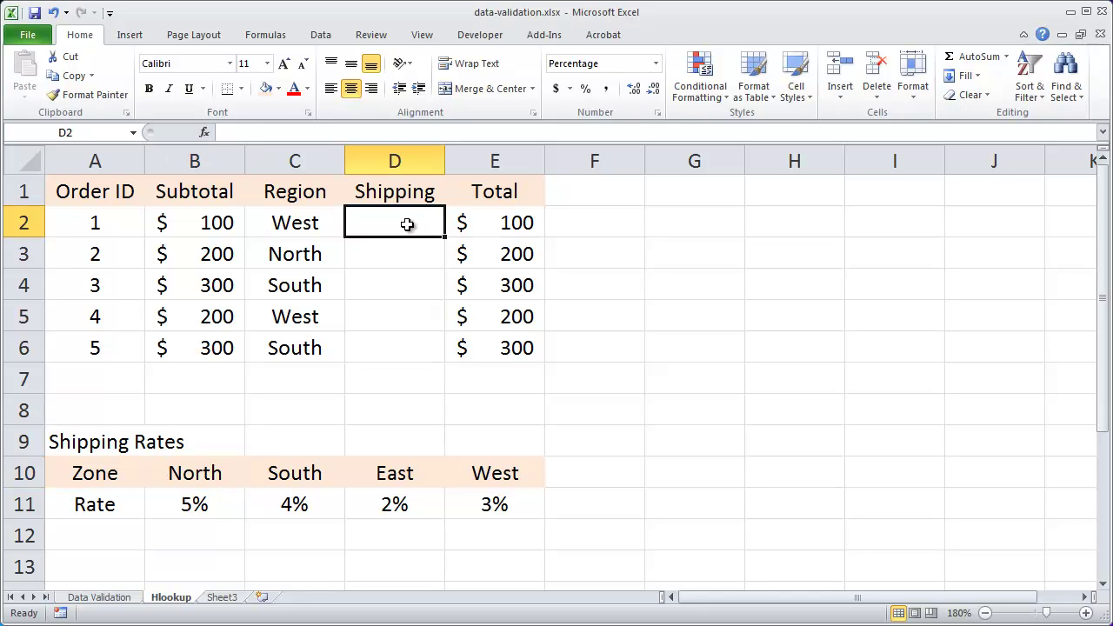
{"action": "type", "text": "=h"}
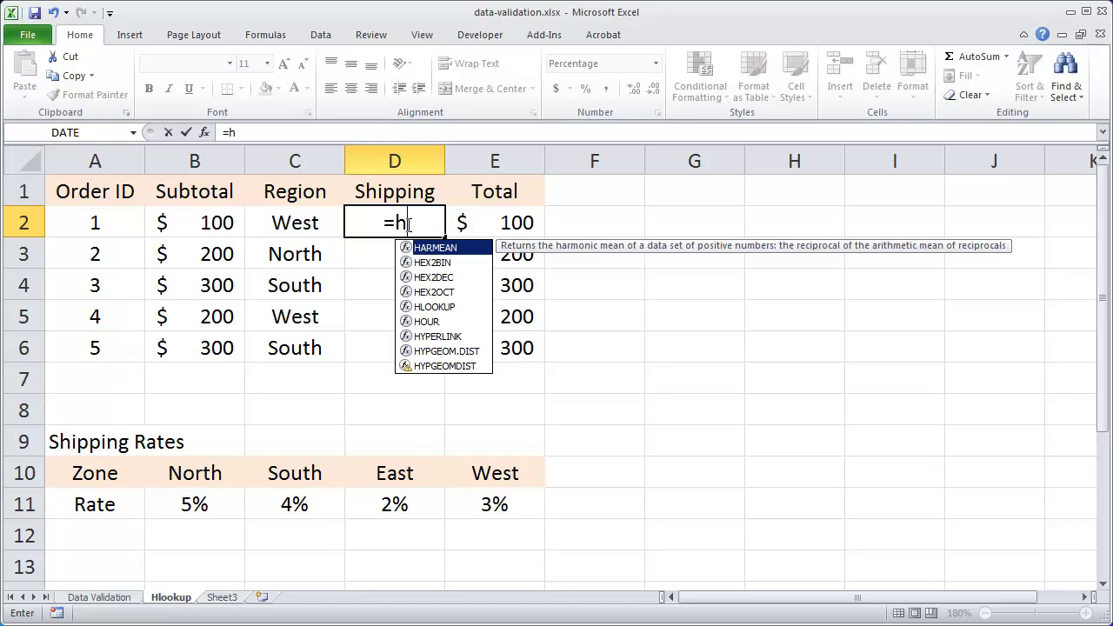
{"action": "type", "text": "lookup"}
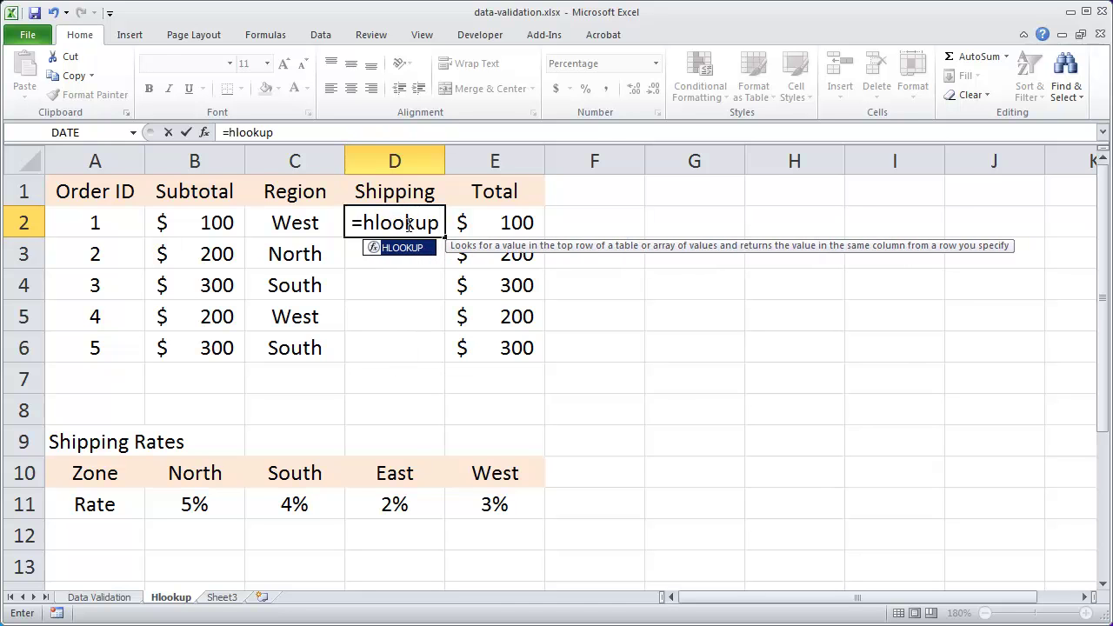
{"action": "type", "text": "("}
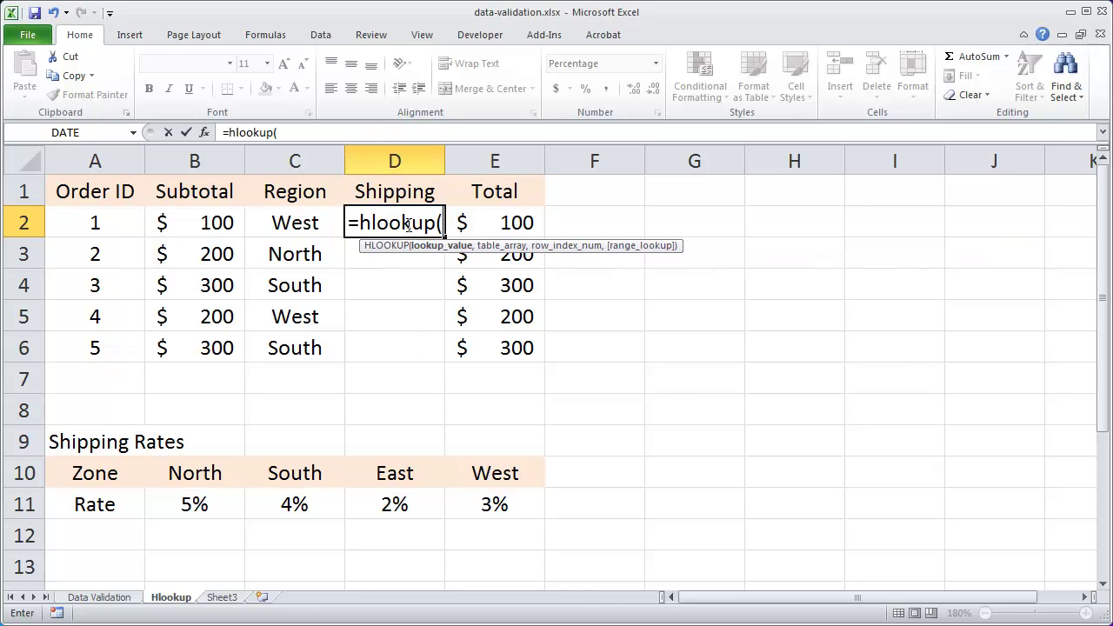
{"action": "left_click", "coordinate": [283, 225]}
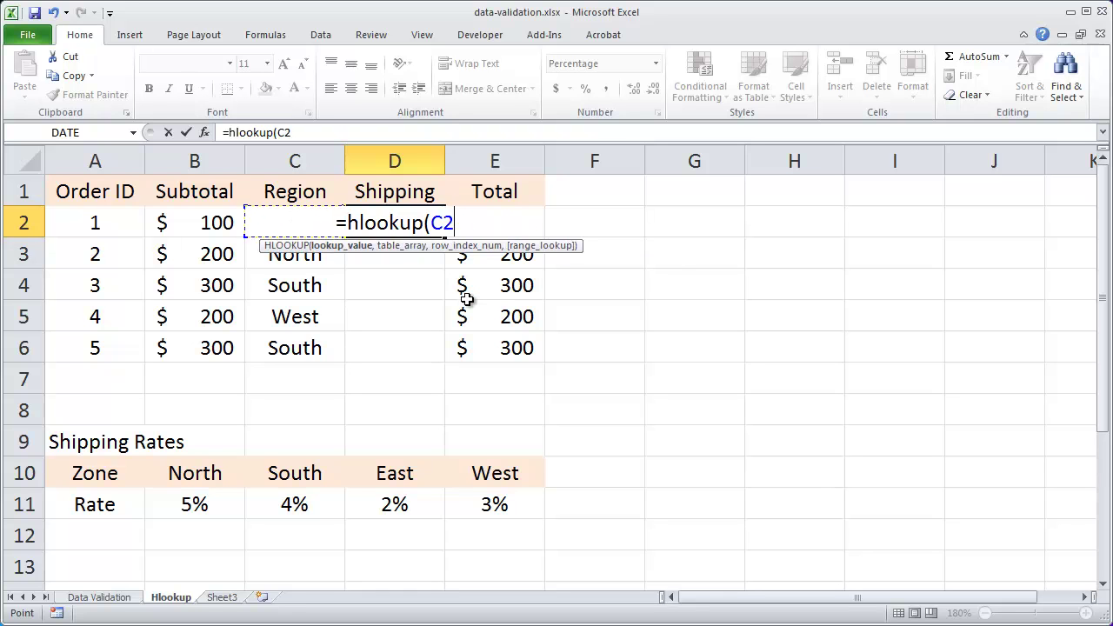
{"action": "type", "text": ","}
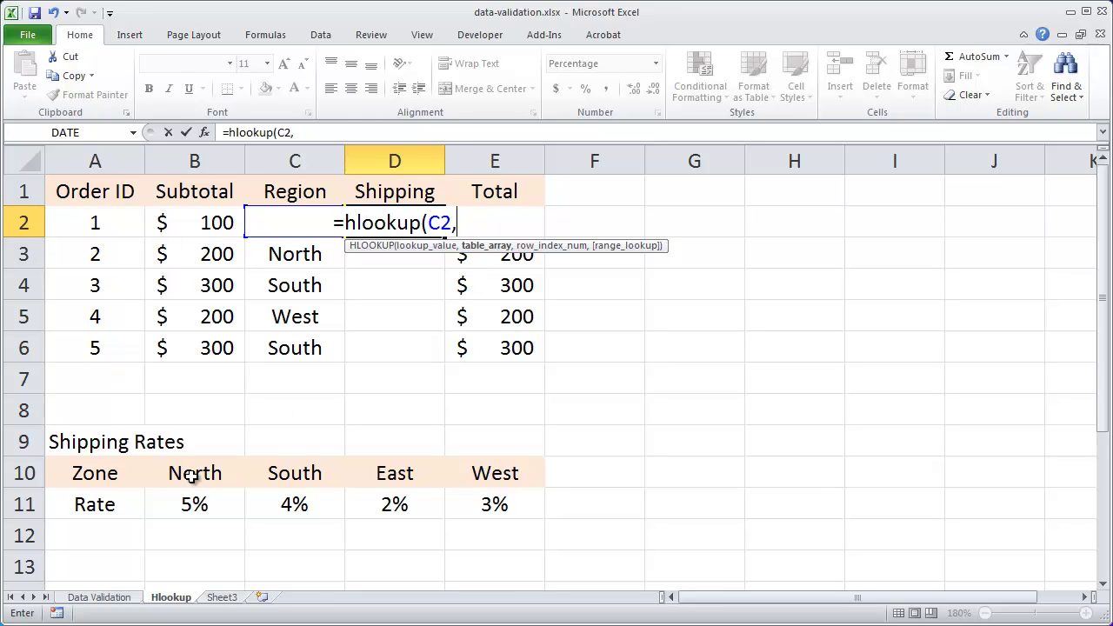
{"action": "left_click_drag", "start_coordinate": [192, 476], "coordinate": [514, 522]}
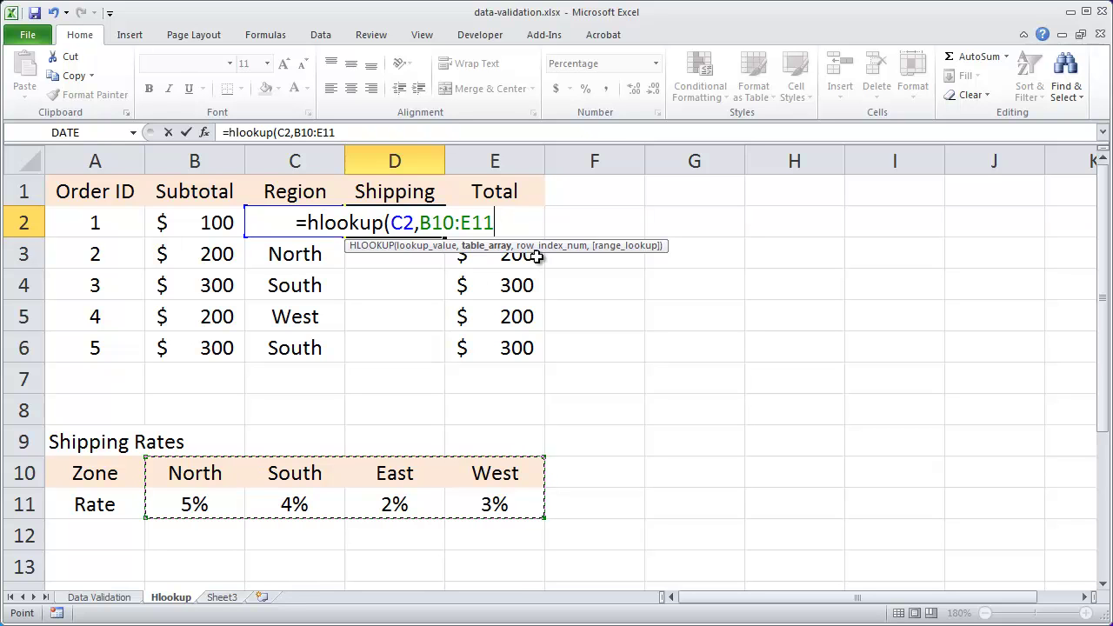
{"action": "type", "text": ",2"}
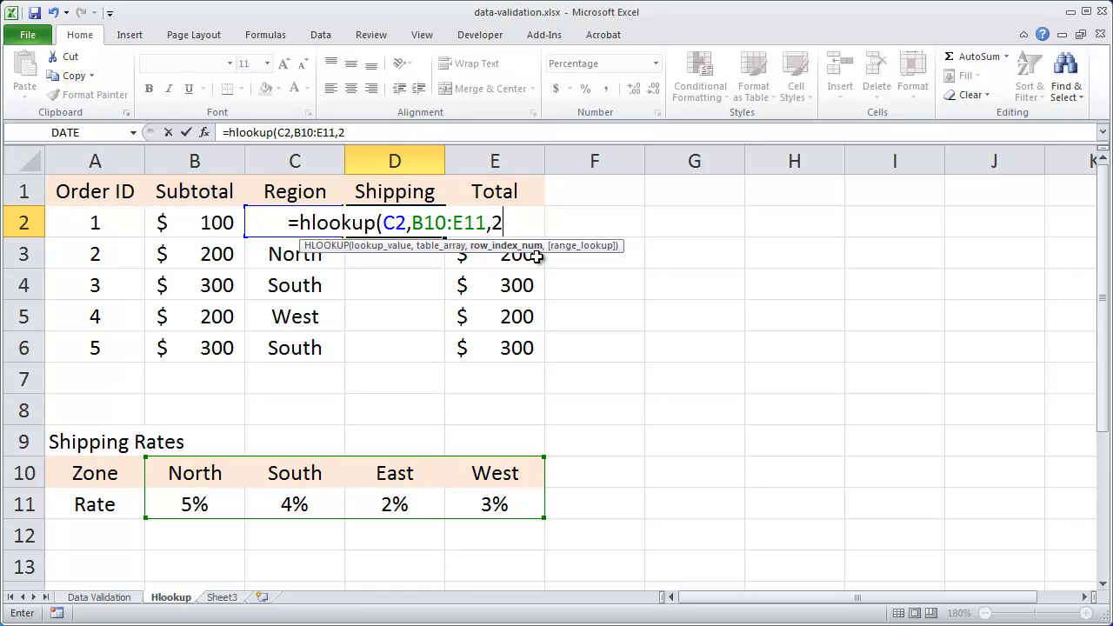
{"action": "type", "text": ")"}
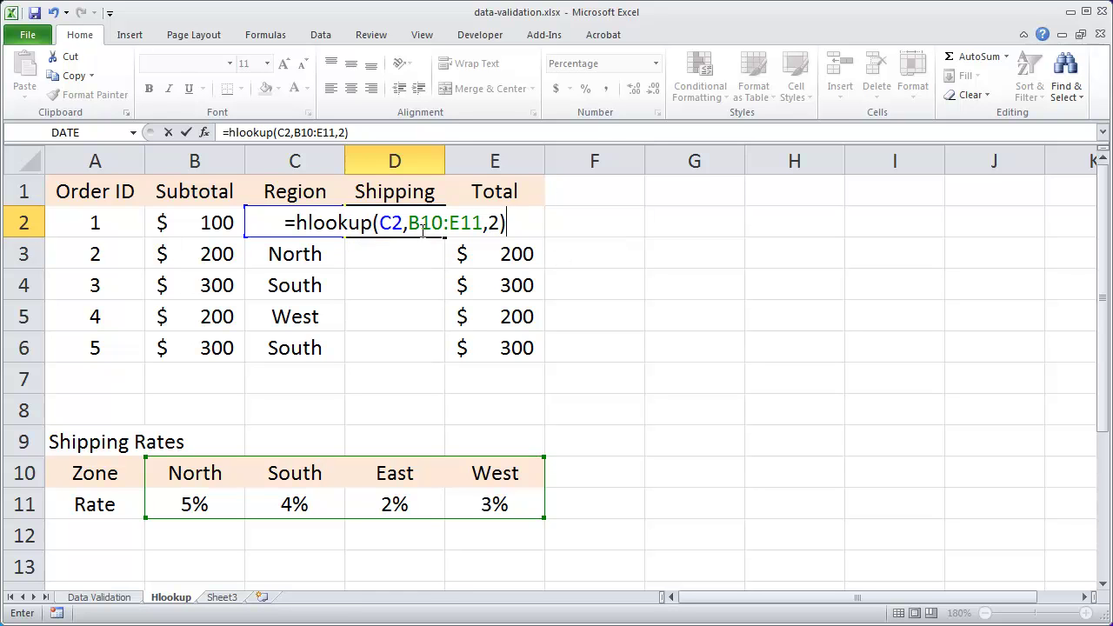
Make the lookup table range in the D2 formula absolute as $B$10:$E$11 and commit the formula
{"action": "left_click_drag", "start_coordinate": [410, 224], "coordinate": [483, 225]}
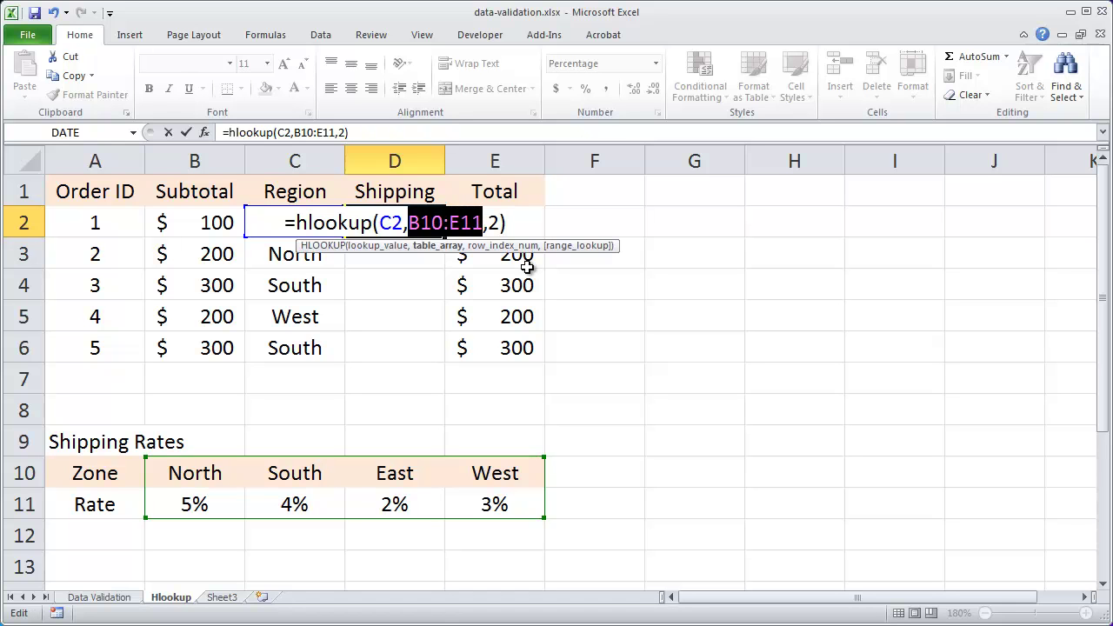
{"action": "key", "text": "F4"}
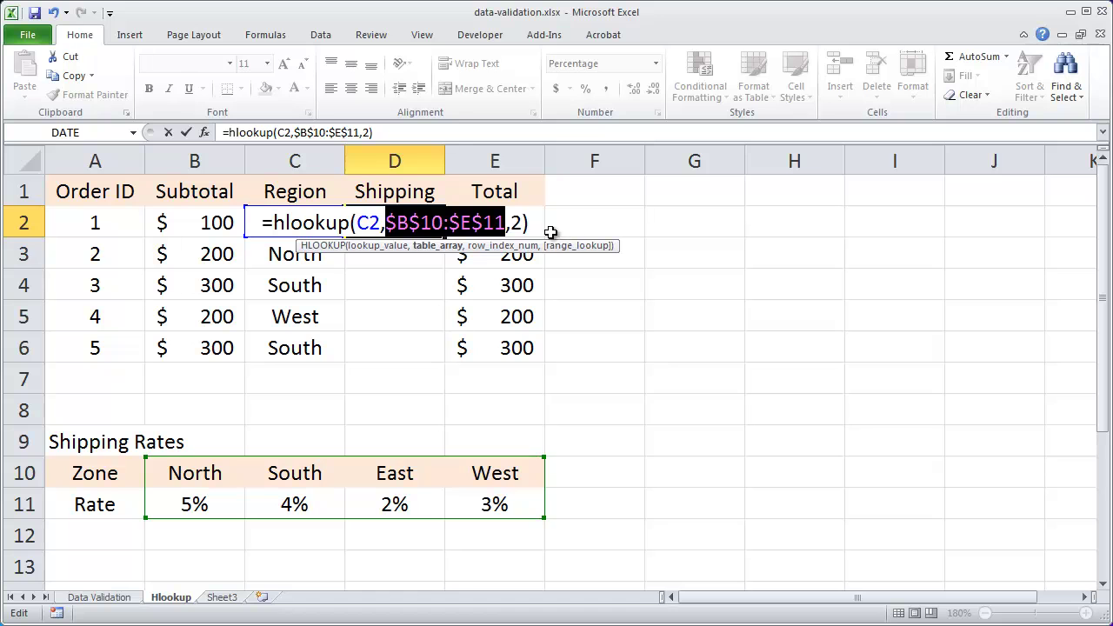
{"action": "left_click", "coordinate": [523, 225]}
{"action": "left_click", "coordinate": [537, 223]}
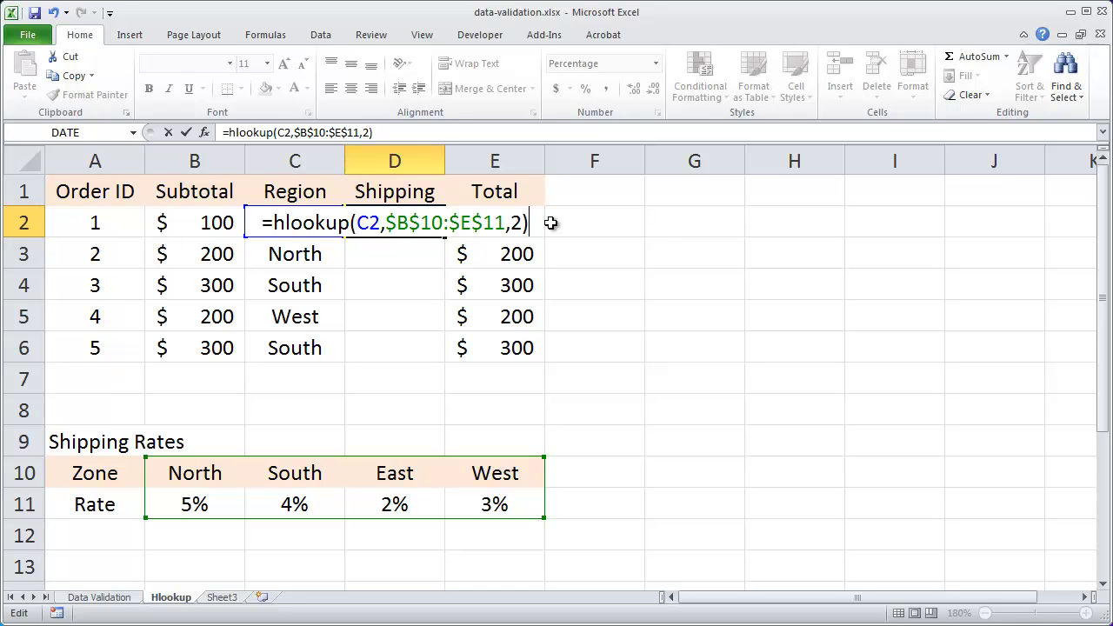
{"action": "key", "text": "Return"}
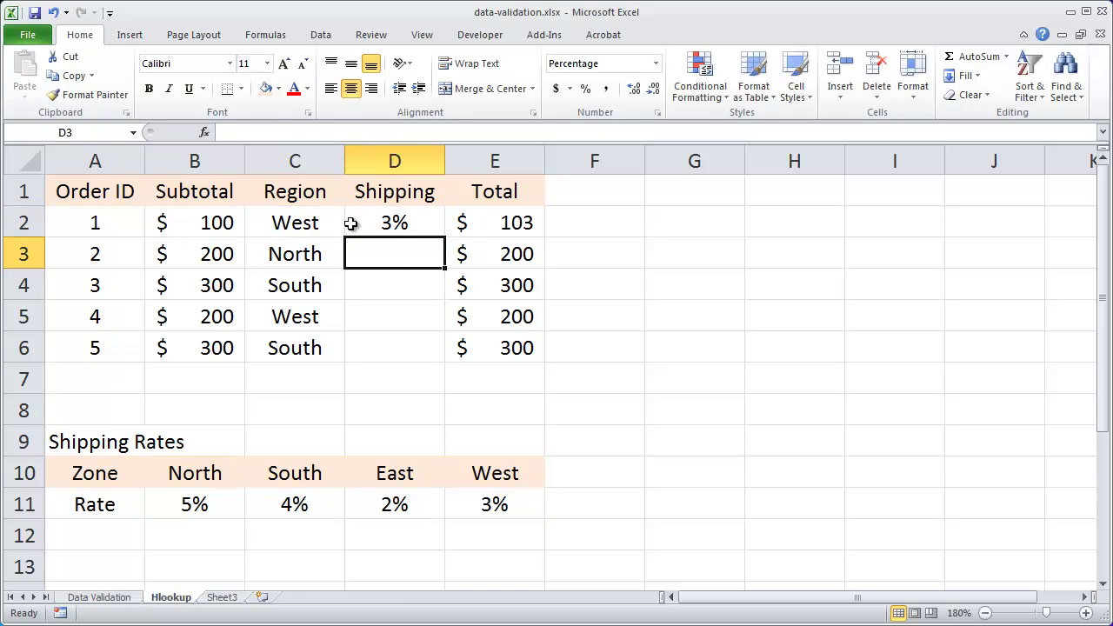
Check the first order's shipping rate against the West zone's rate, and fill the D2 formula down through D6
{"action": "left_click", "coordinate": [393, 219]}
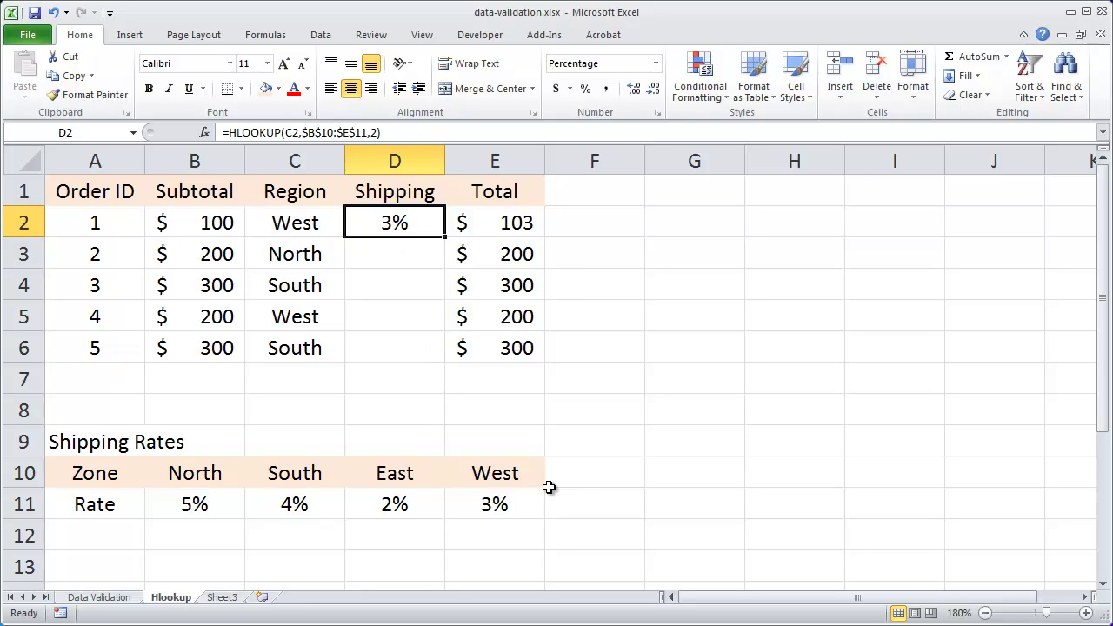
{"action": "left_click", "coordinate": [504, 476]}
{"action": "left_click", "coordinate": [498, 506]}
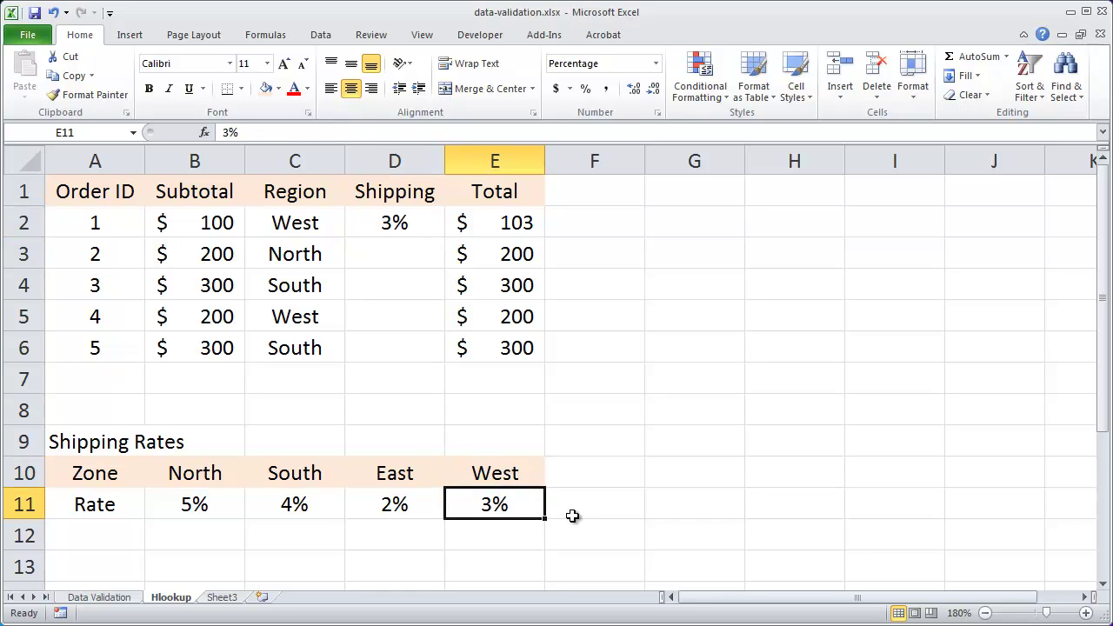
{"action": "left_click", "coordinate": [398, 233]}
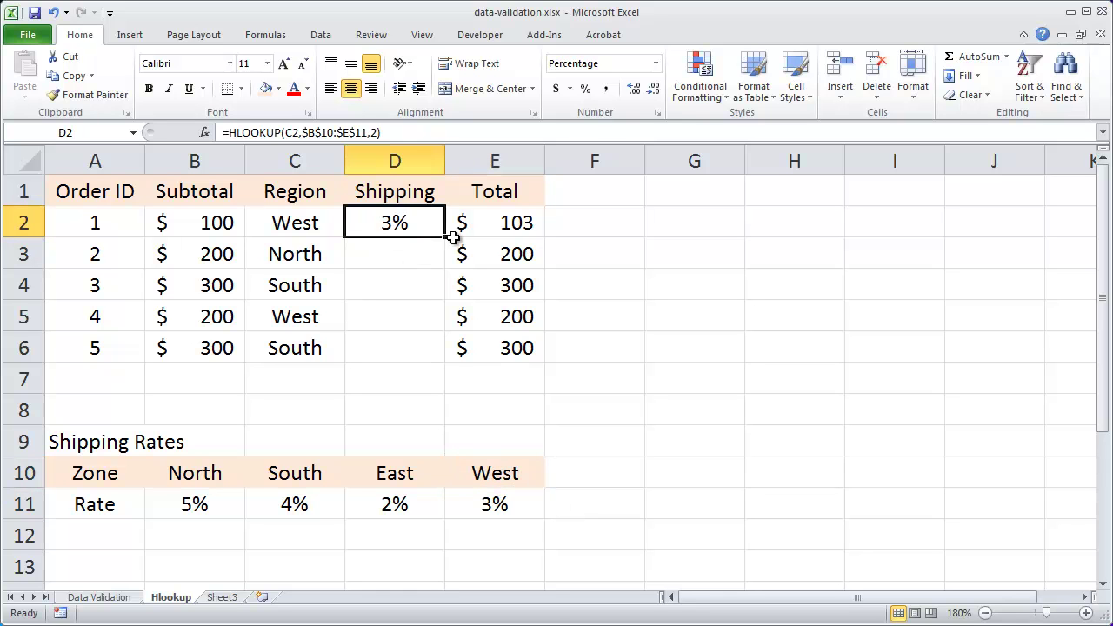
{"action": "left_click_drag", "start_coordinate": [445, 238], "coordinate": [433, 360]}
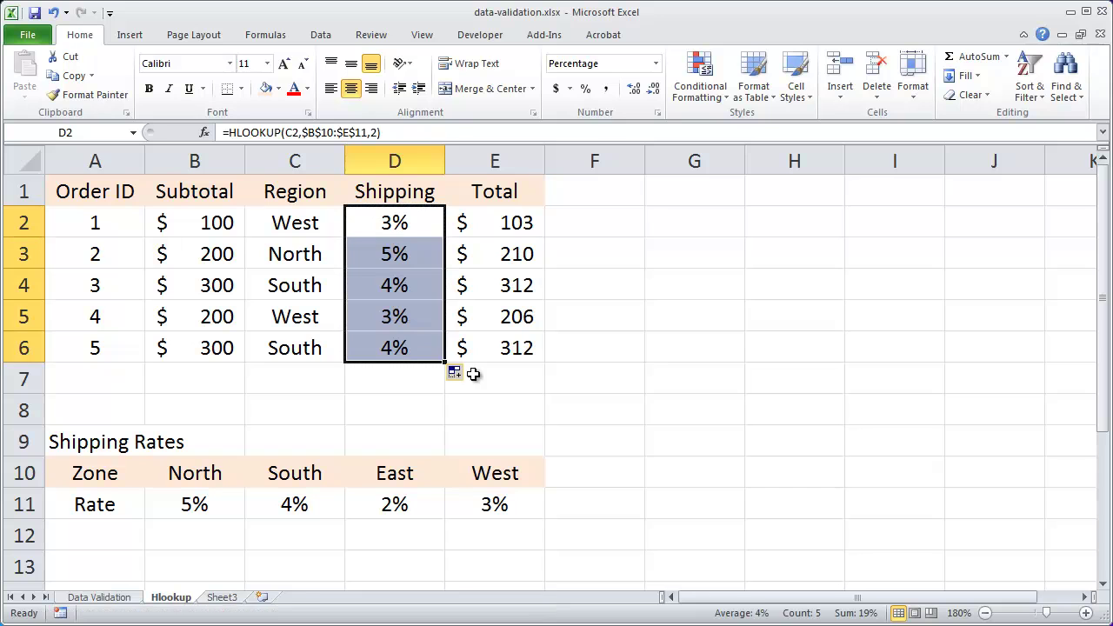
Set the North zone's rate in B11 to 10% and check the North order's Shipping cell, D3
{"action": "left_click", "coordinate": [422, 517]}
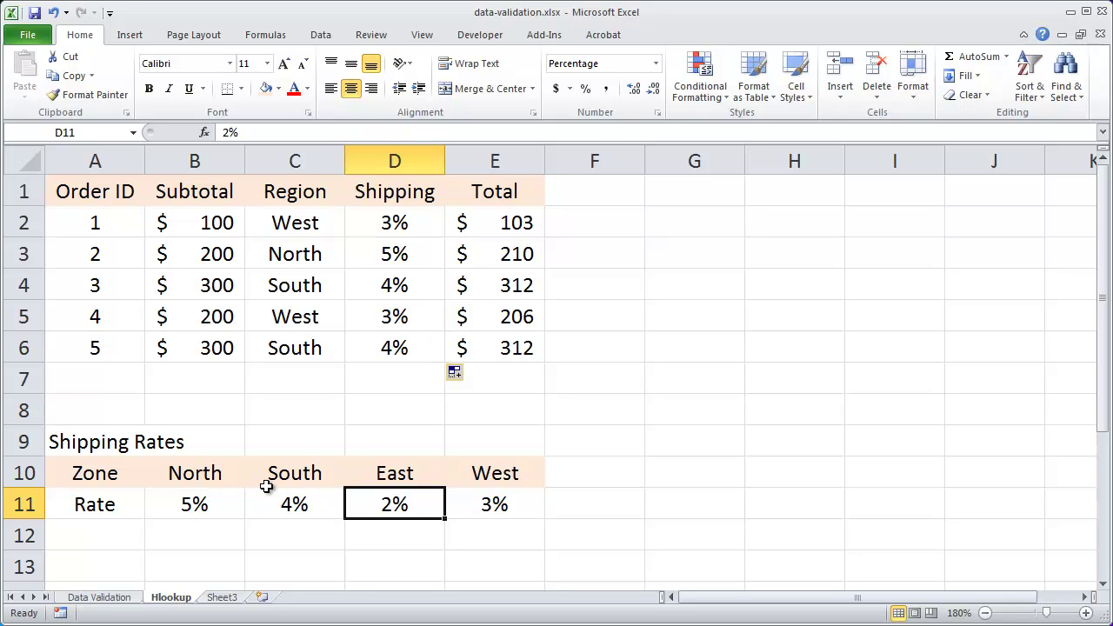
{"action": "left_click", "coordinate": [202, 506]}
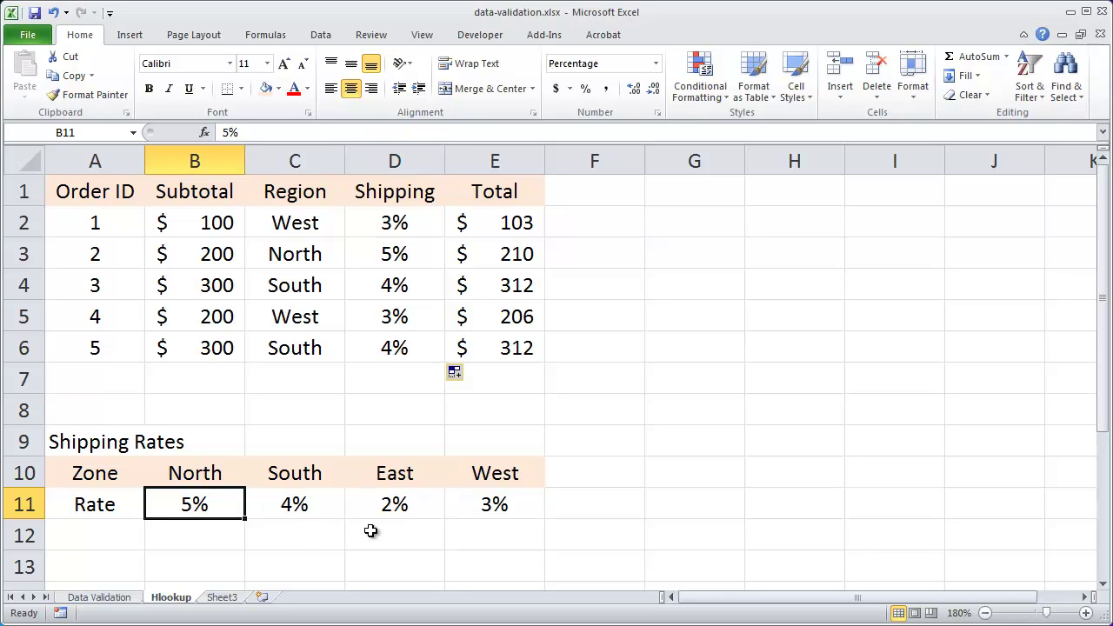
{"action": "type", "text": "10"}
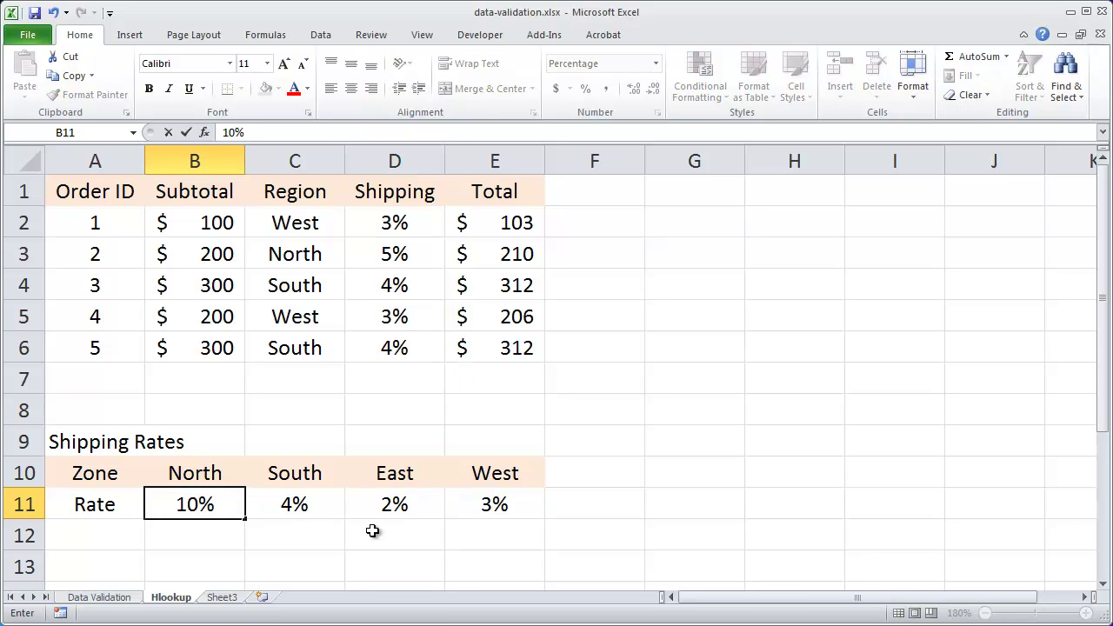
{"action": "type", "text": "%"}
{"action": "key", "text": "Return"}
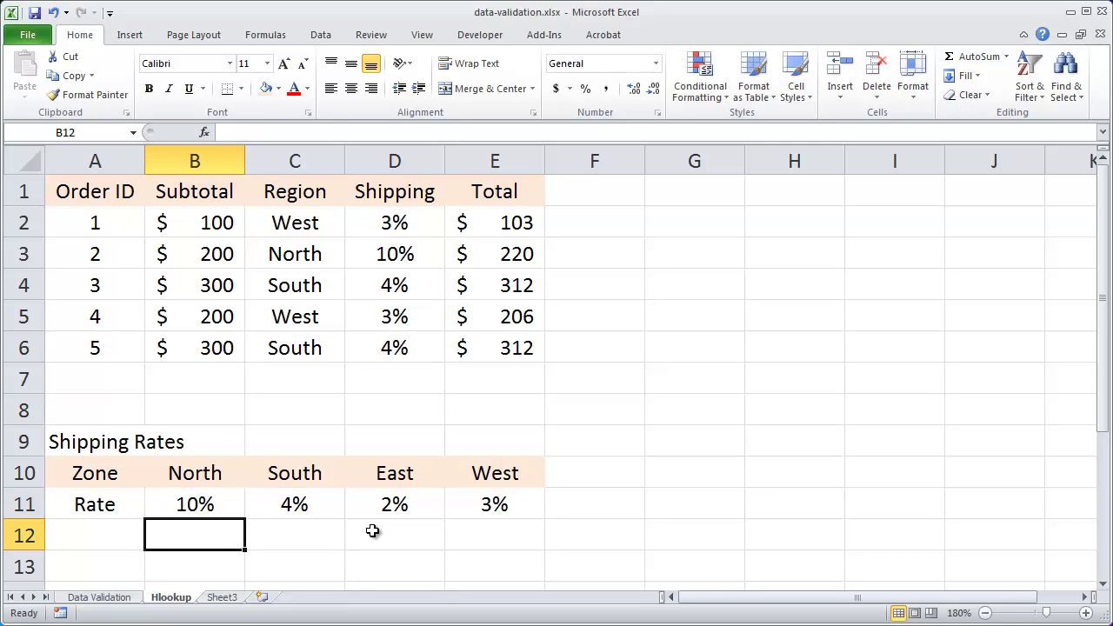
{"action": "left_click", "coordinate": [397, 256]}
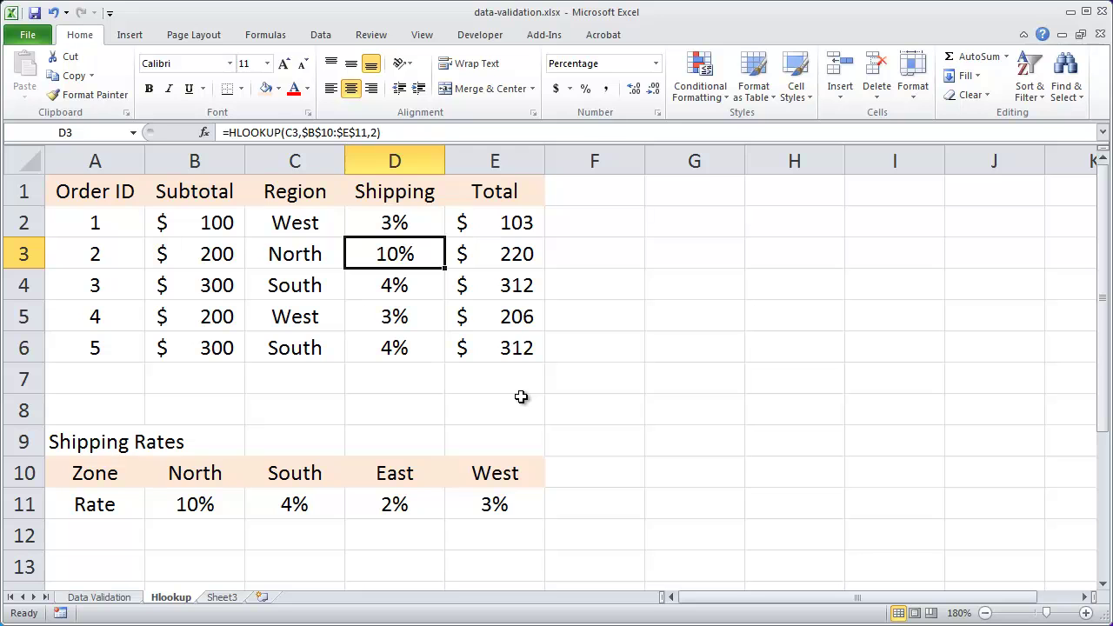